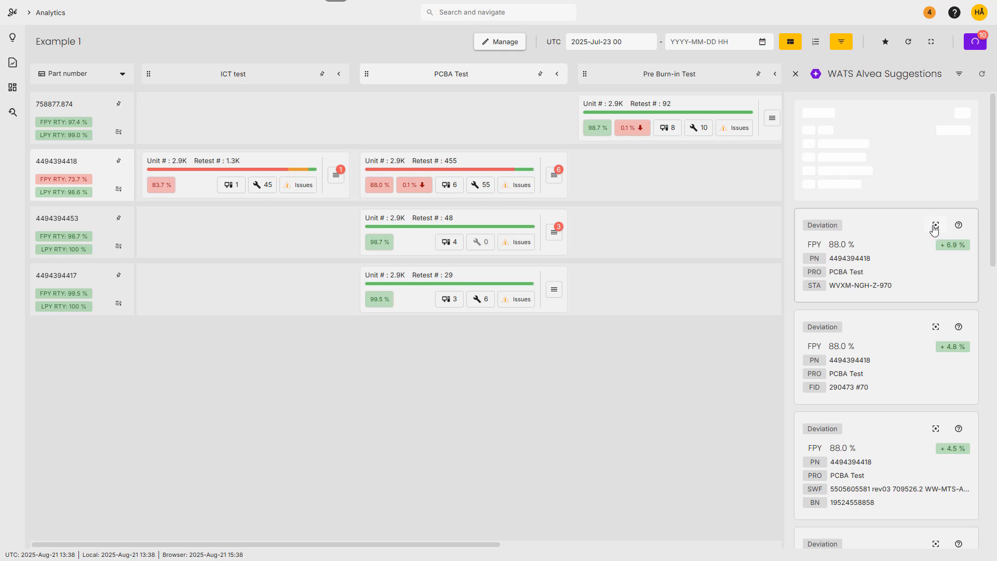
Locate the WVXM-NGH-Z-970 deviation's PCBA Test in the overview and view its suggestions and top 10 test issues.
left_click(935, 224)
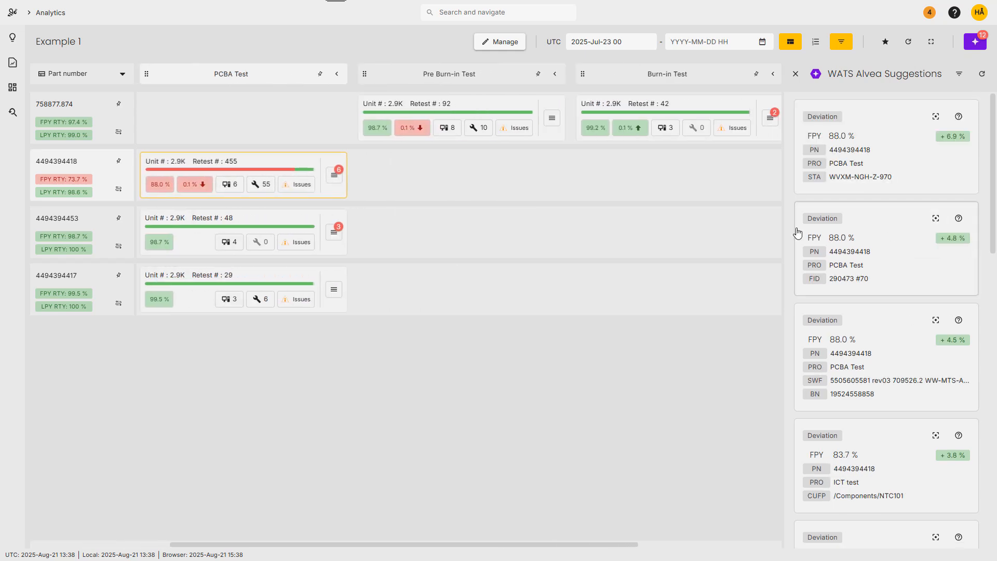
left_click(335, 181)
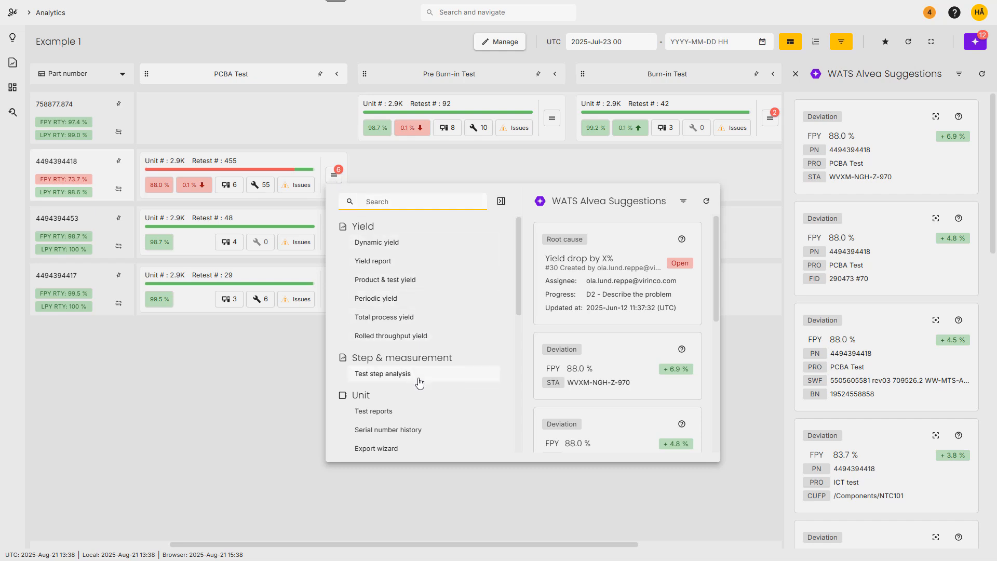
left_click(299, 187)
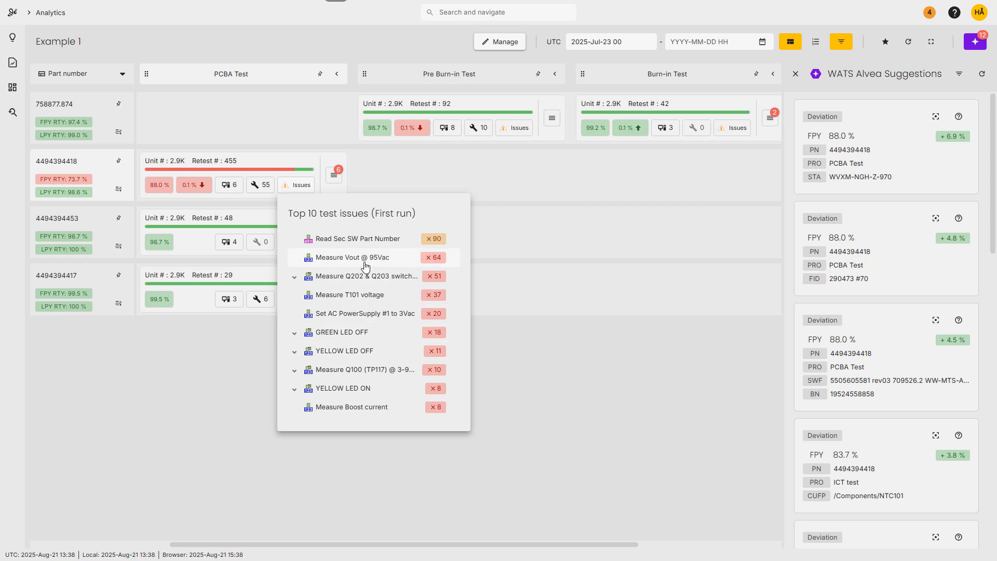
left_click(334, 180)
left_click(335, 180)
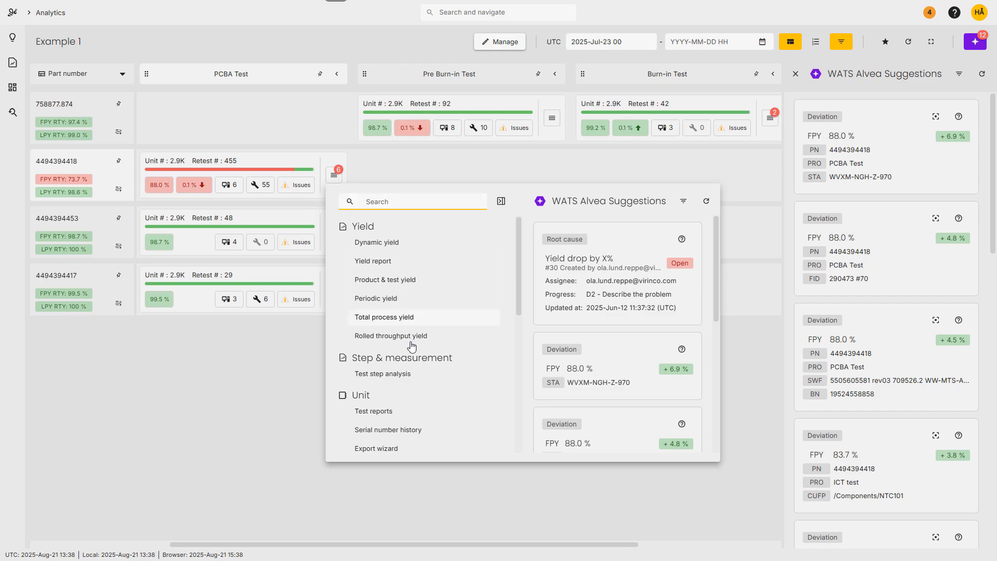
left_click(414, 376)
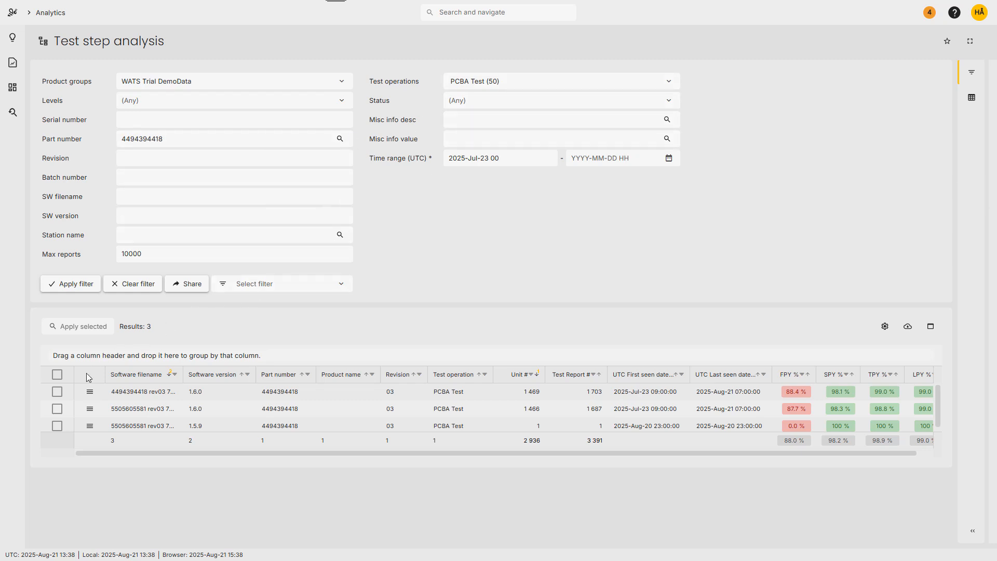
left_click(57, 392)
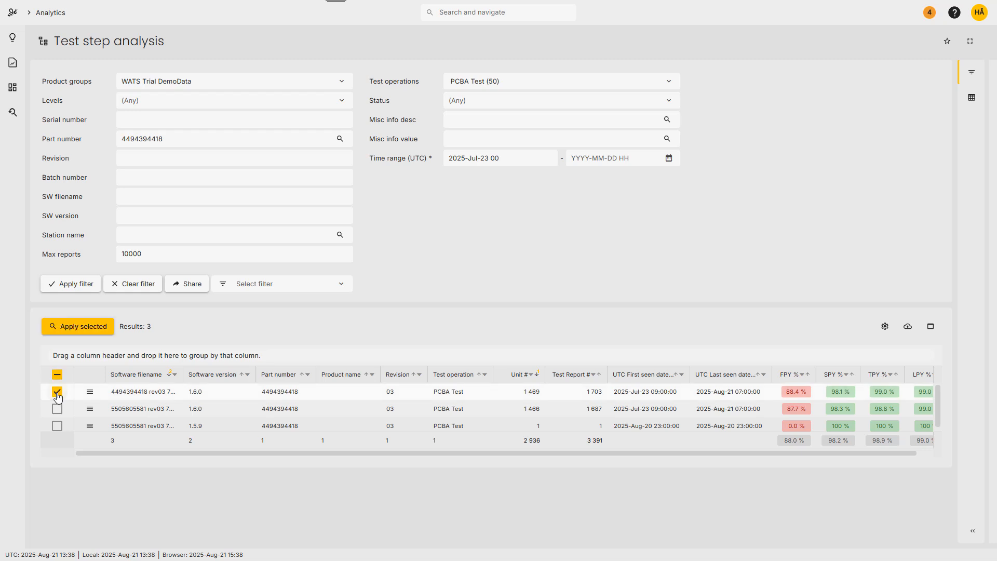
left_click(72, 327)
scroll(71, 333, "down", 5)
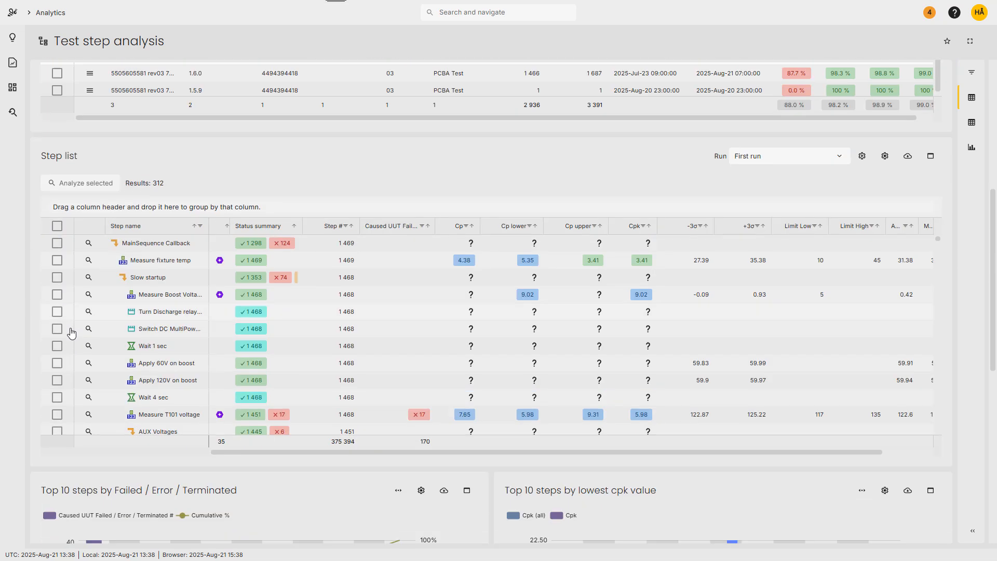
scroll(71, 333, "down", 1)
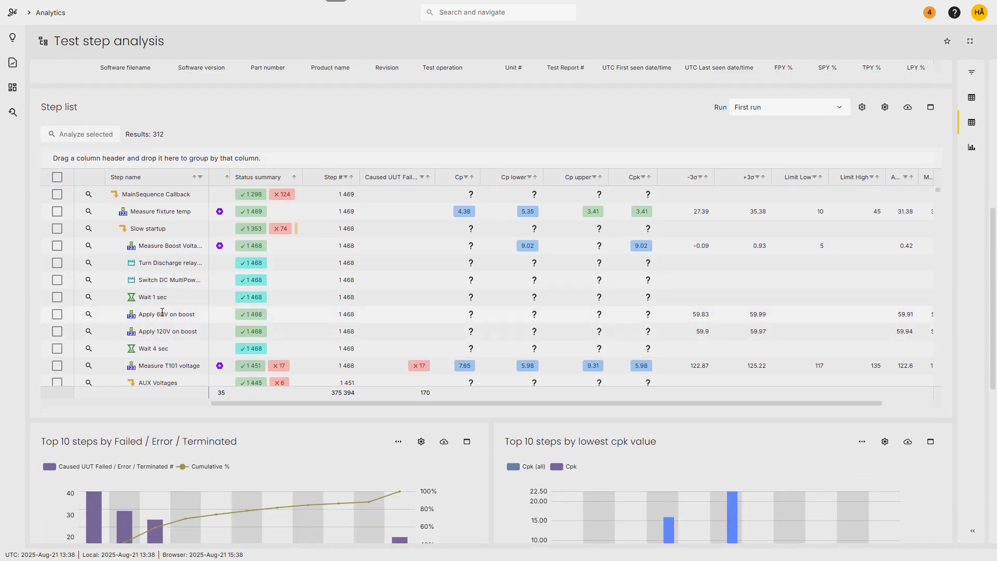
scroll(217, 295, "down", 3)
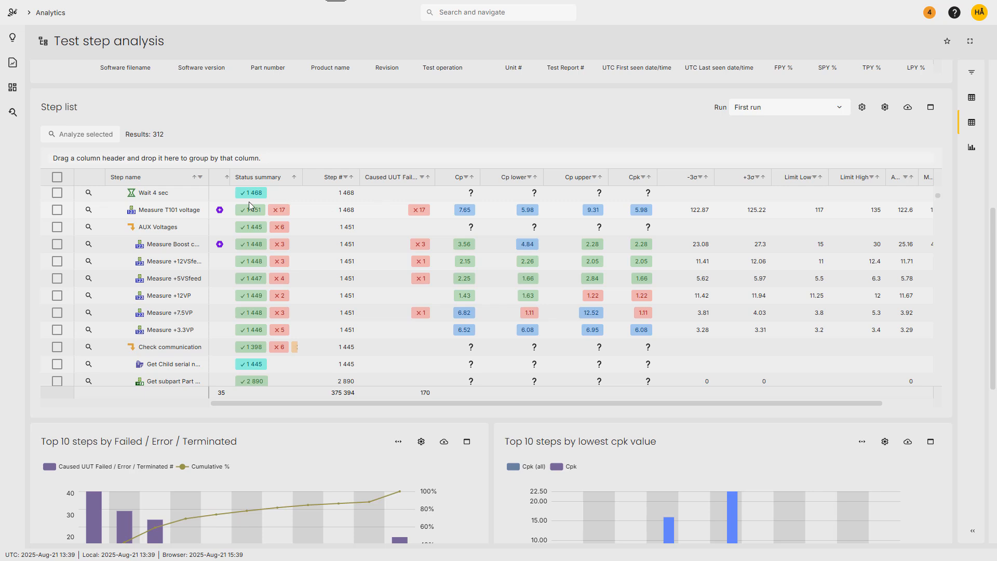
mouse_move(219, 216)
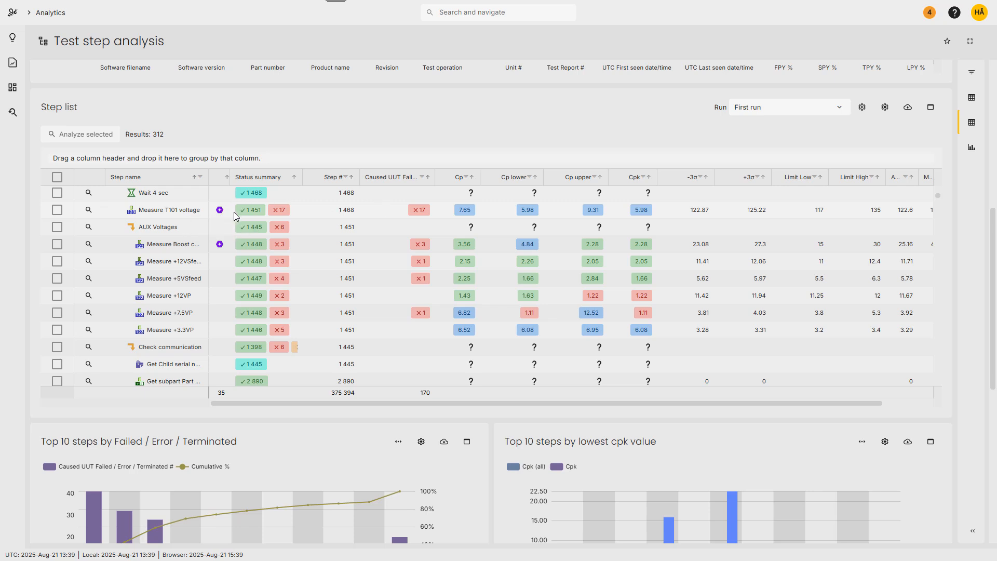
Add the Step type column to the step list.
left_click(886, 108)
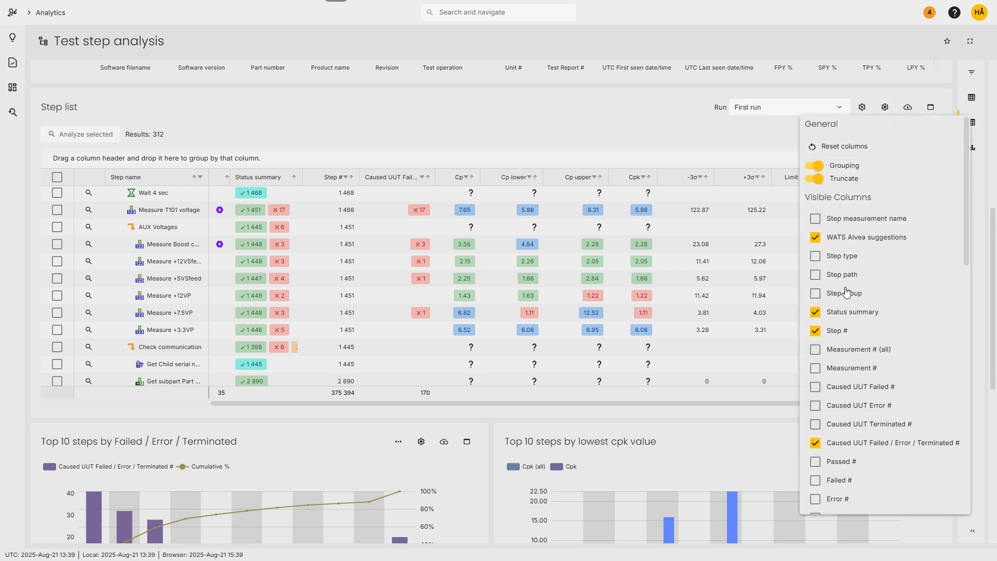
left_click(837, 260)
left_click(688, 138)
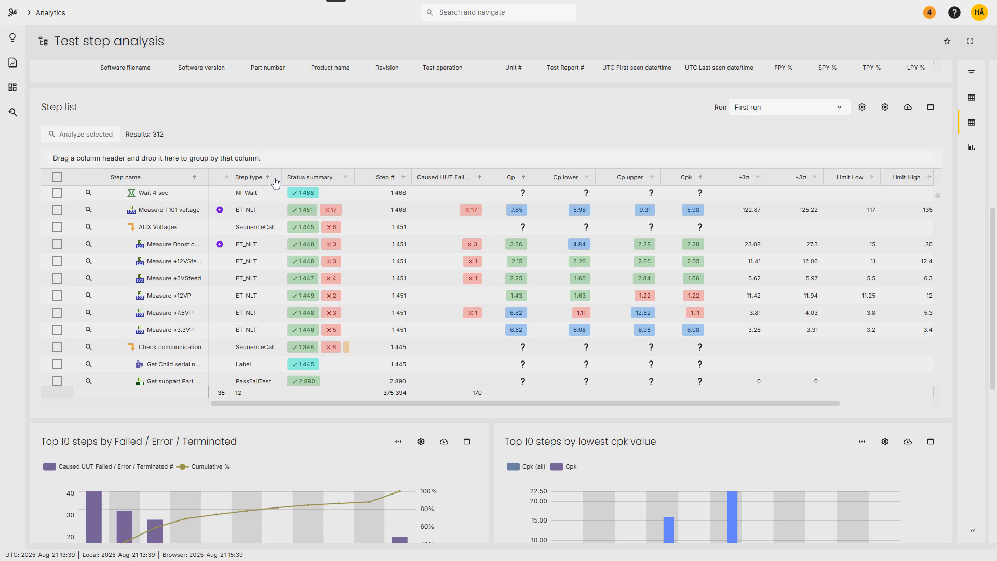
Filter the step list's Step type column to show only ET_NLT.
left_click(273, 178)
left_click(289, 287)
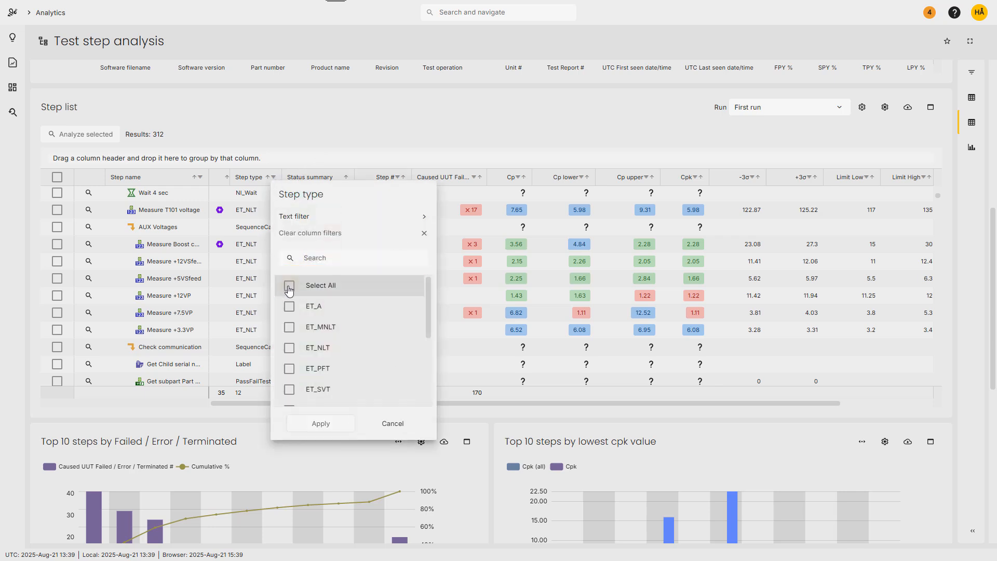
left_click(290, 348)
left_click(317, 423)
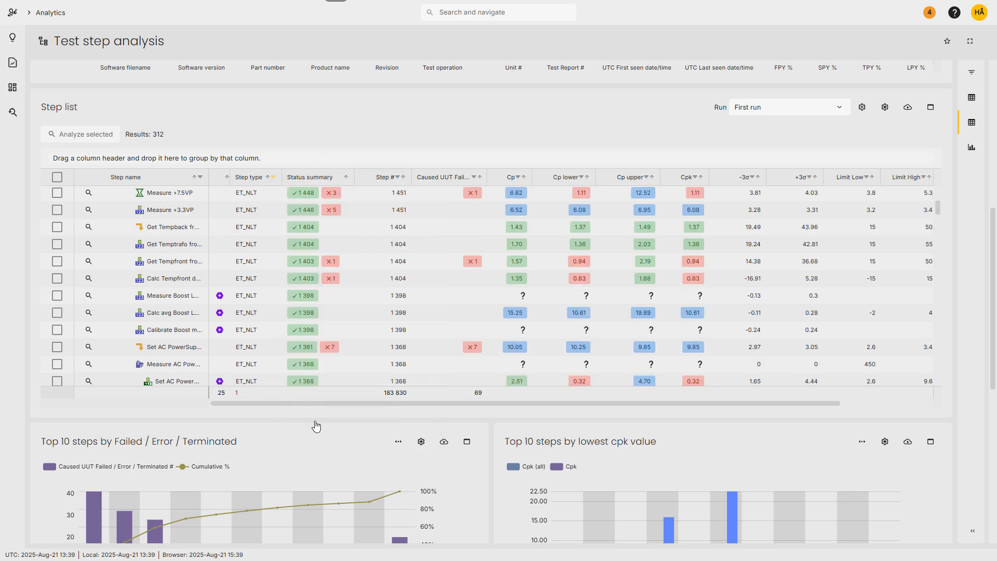
Sort the filtered step list by Caused UUT Failed / Error / Terminated # in descending order.
left_click(478, 177)
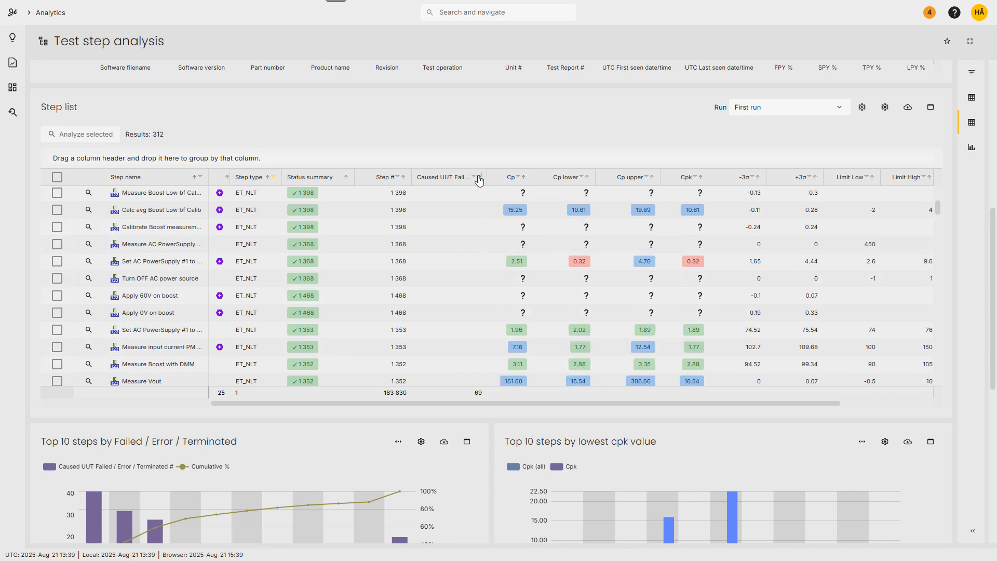
left_click(478, 177)
scroll(459, 258, "up", 3)
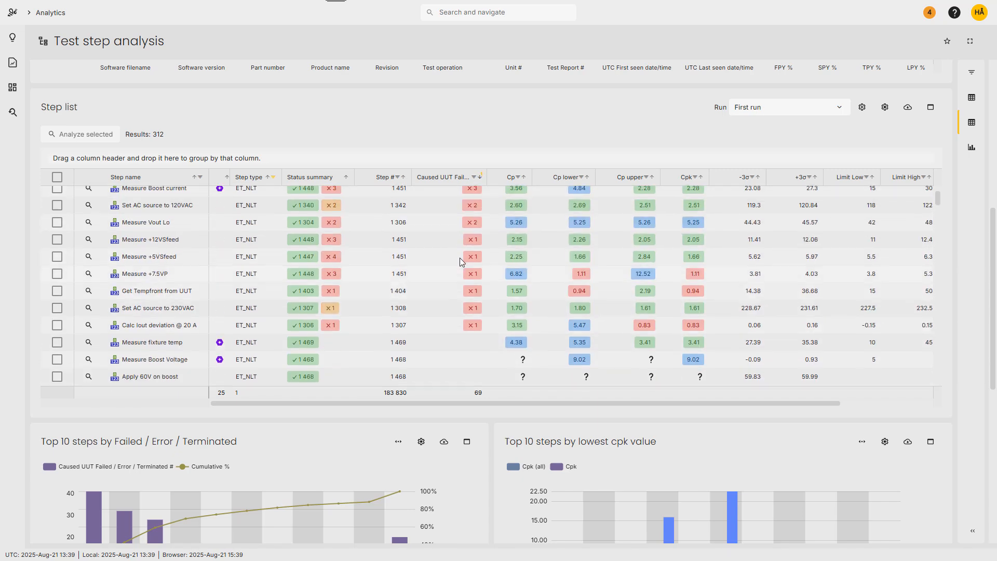
scroll(461, 261, "up", 3)
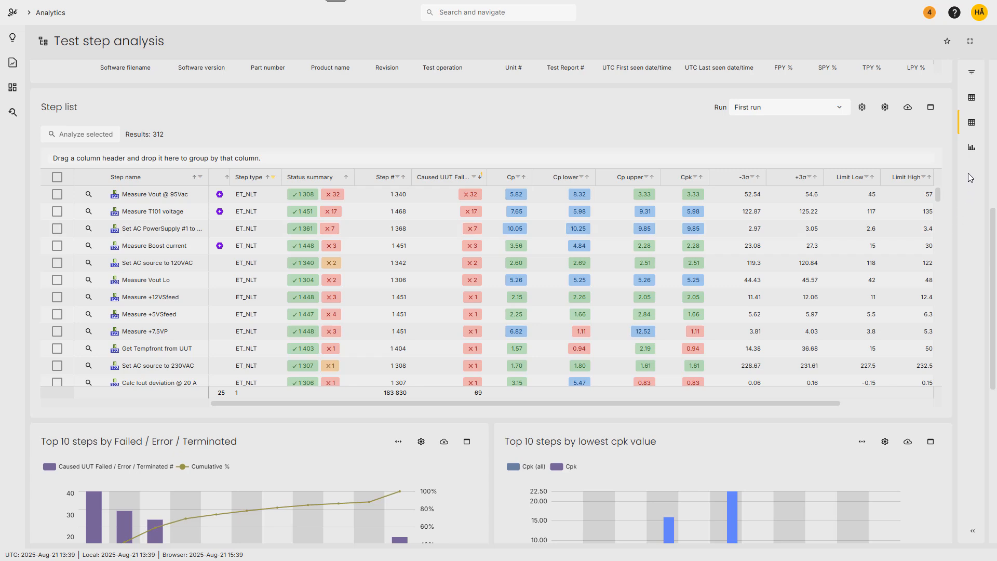
Examine the top 10 charts for failures, lowest Cpk and step time.
left_click(971, 149)
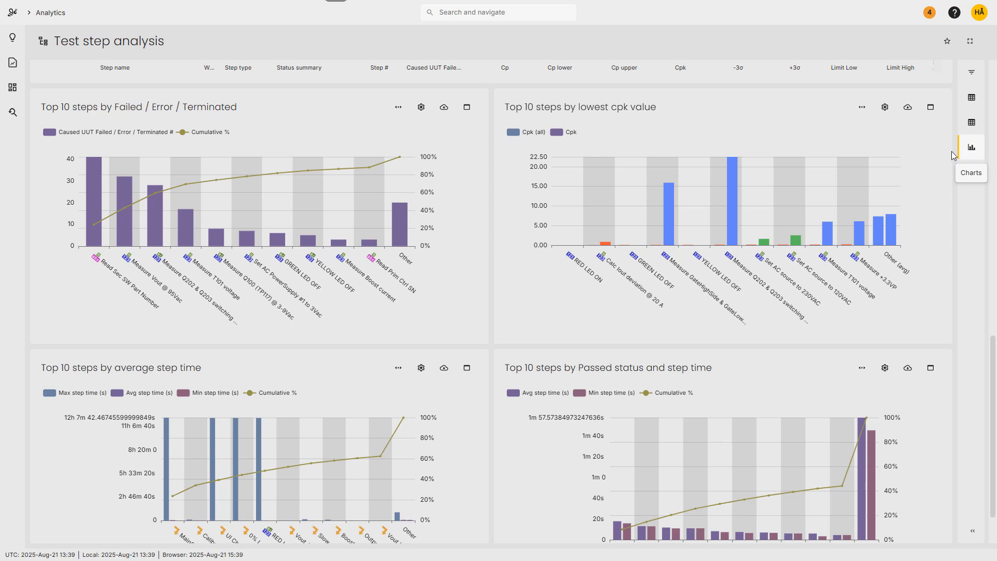
mouse_move(116, 206)
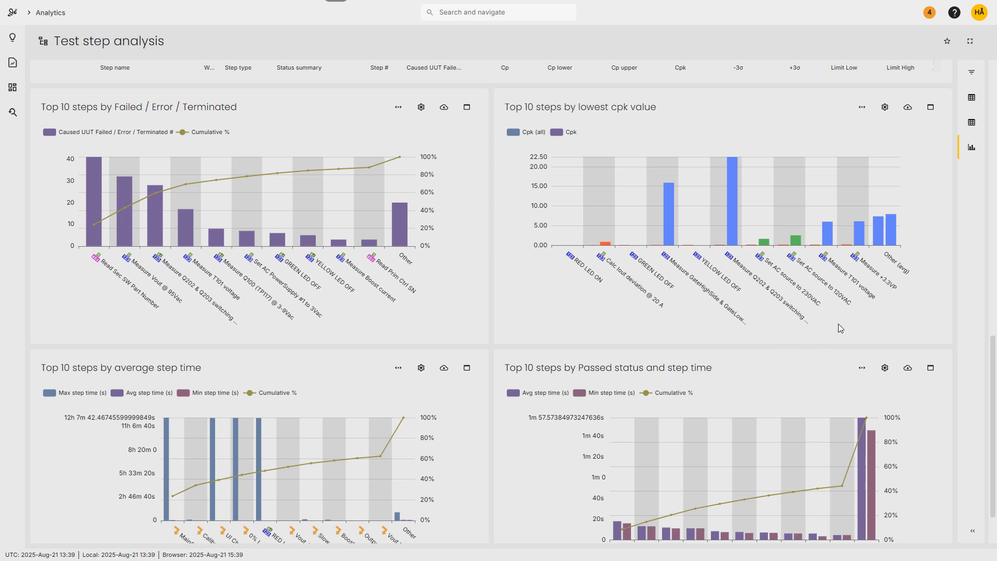
Select the Measure Vout @ 95Vac step in the step list and open its measurement analysis.
scroll(964, 250, "up", 6)
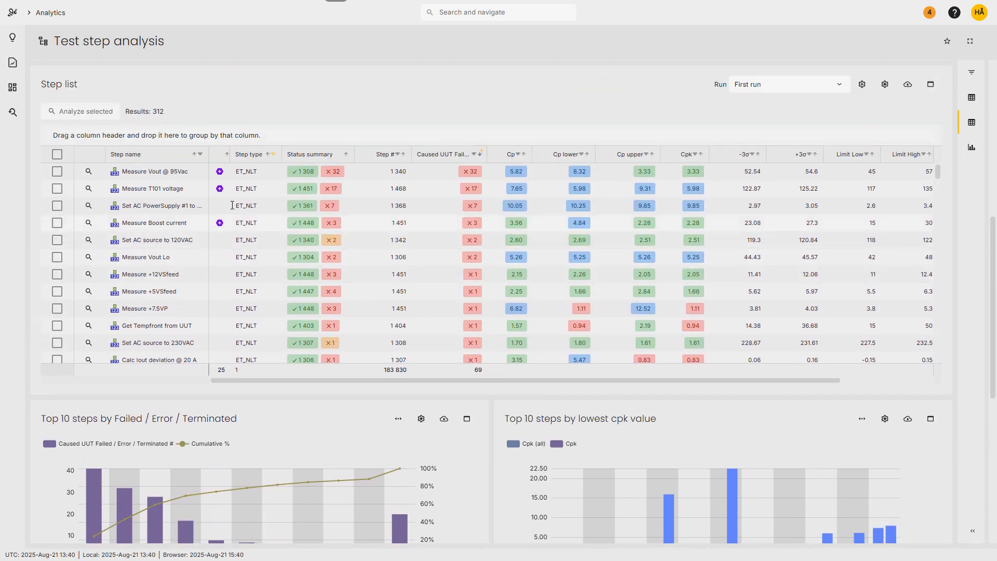
left_click(57, 172)
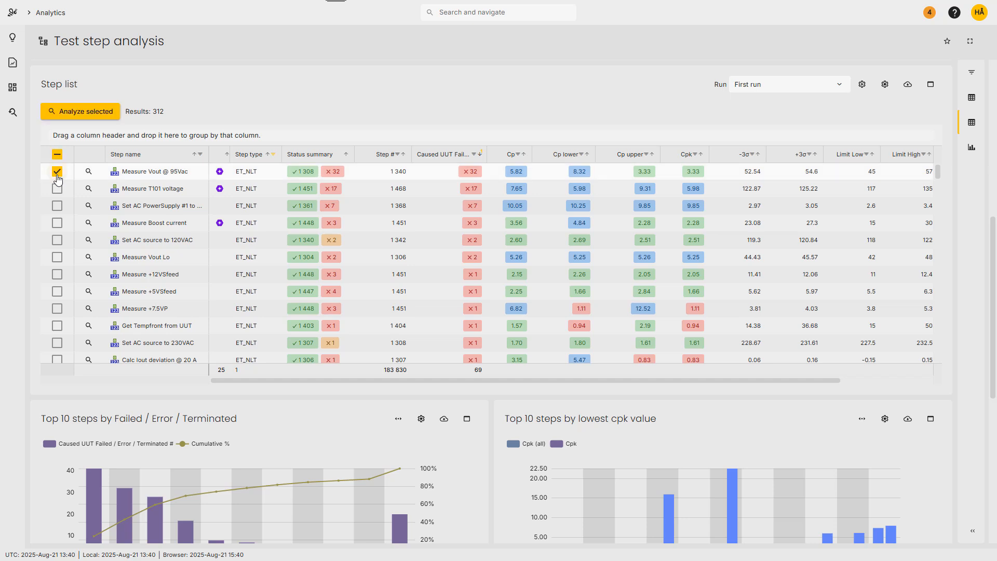
left_click(83, 120)
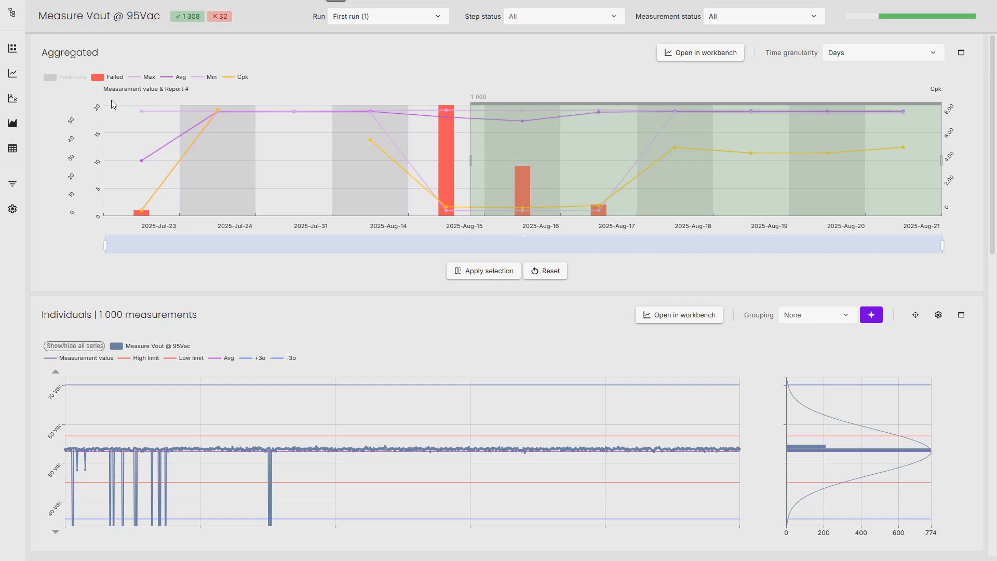
Review the available Run and Measurement status filter options for Measure Vout @ 95Vac.
mouse_move(158, 20)
mouse_move(917, 18)
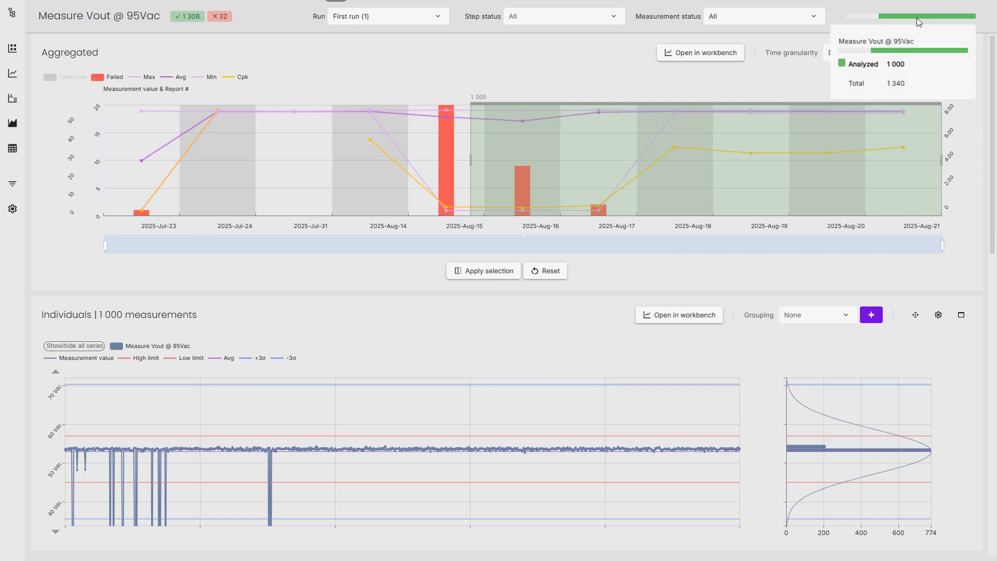
left_click(429, 23)
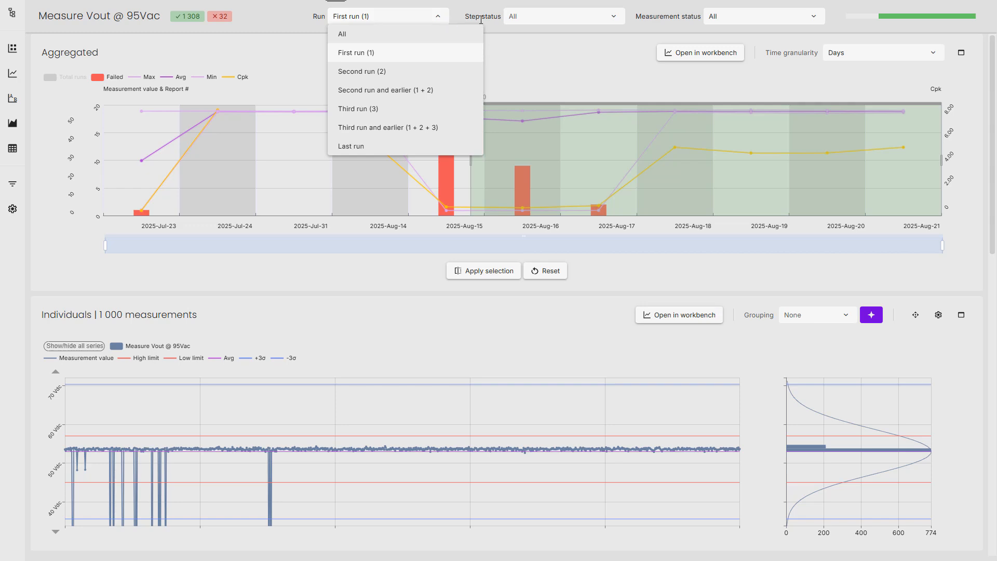
left_click(773, 21)
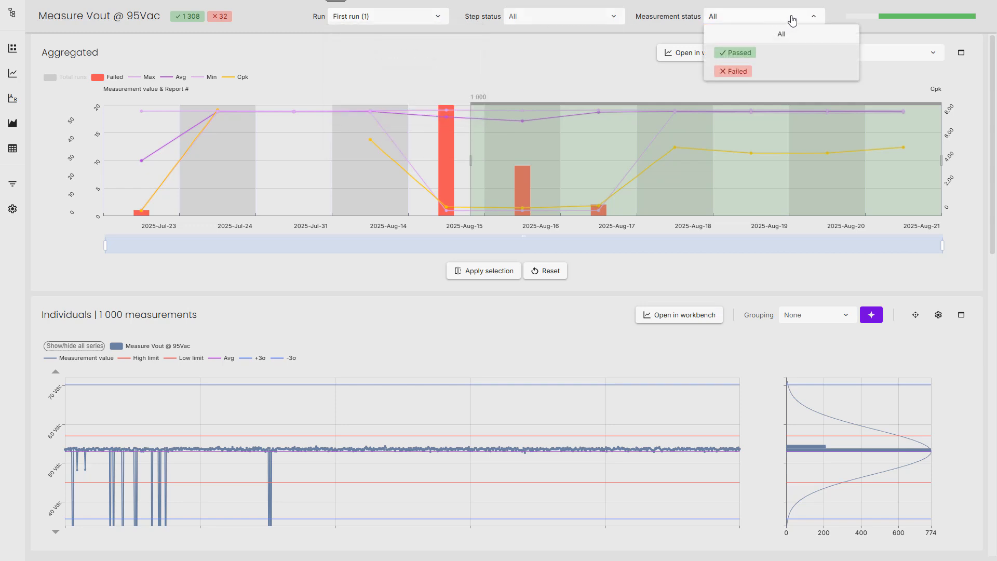
left_click(792, 17)
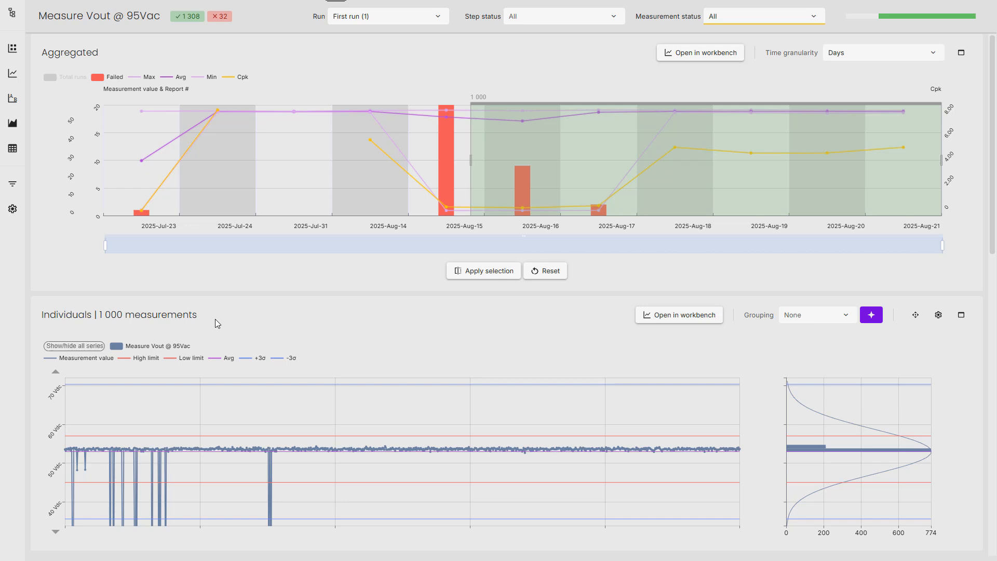
Inspect the 2025-Aug-15 period details in the Aggregated chart and review the time granularity options.
mouse_move(275, 182)
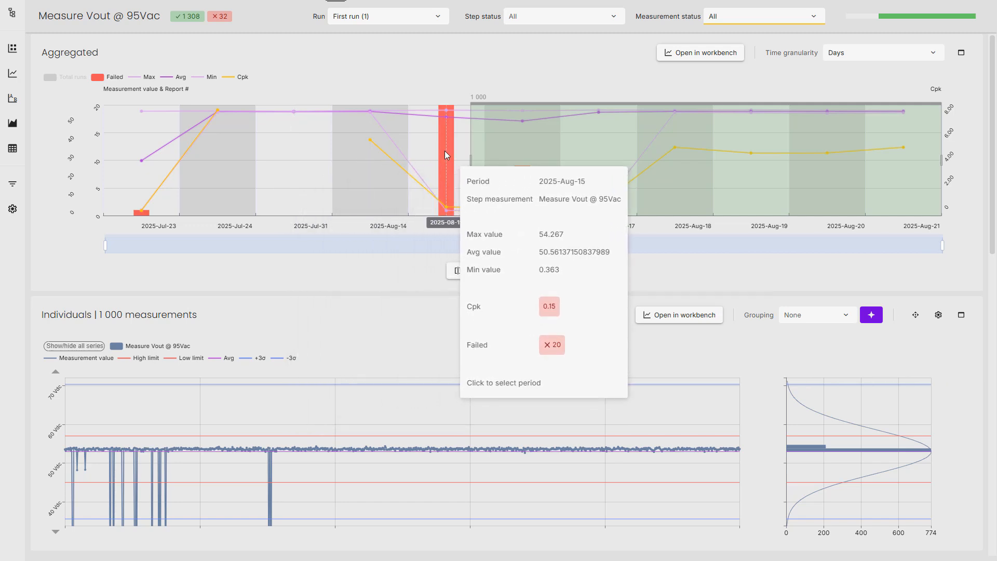
left_click(919, 53)
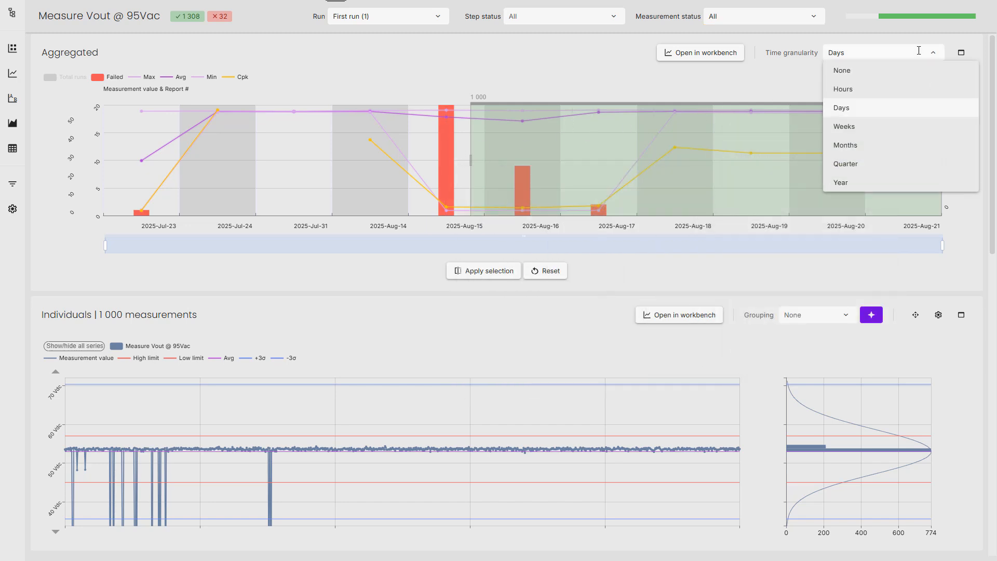
left_click(919, 51)
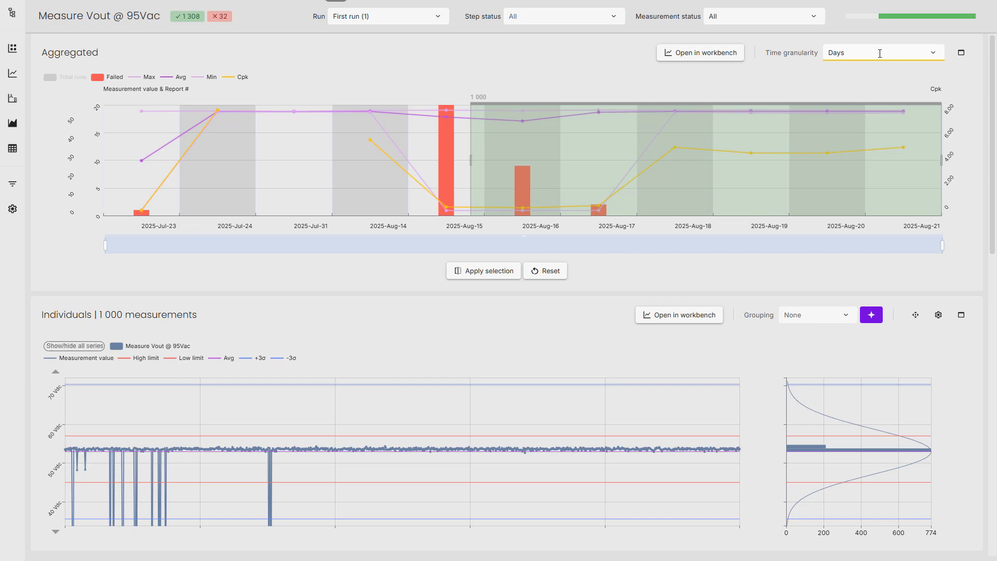
Extend the Aggregated chart's selected period back to include 2025-Aug-14 and load its measurements.
mouse_move(449, 114)
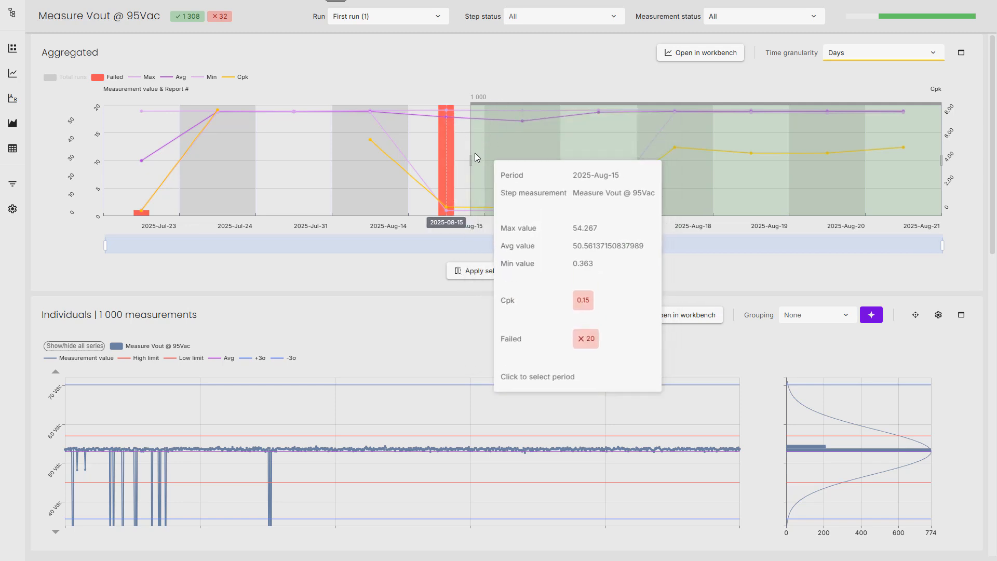
left_click_drag(470, 159, 302, 156)
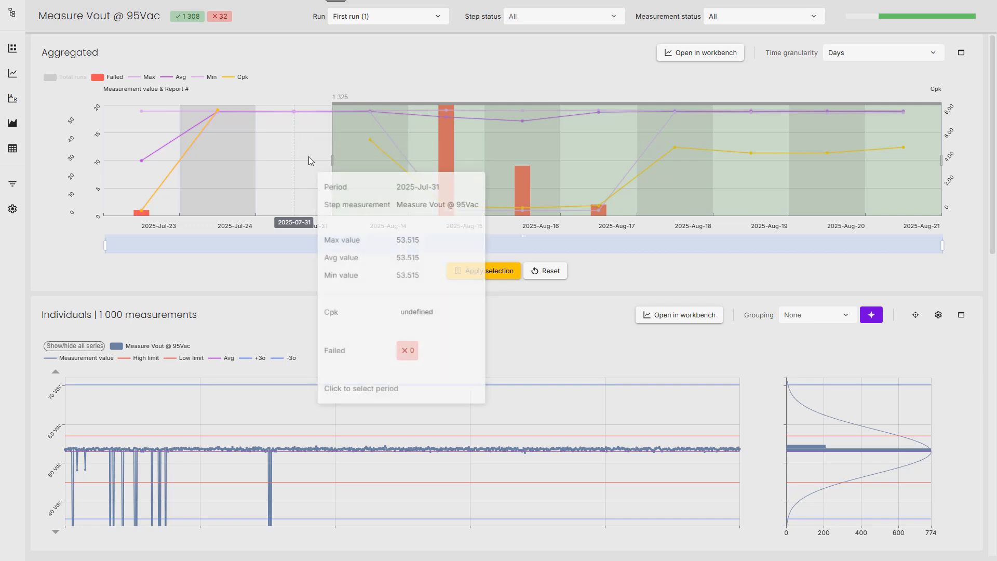
left_click(483, 271)
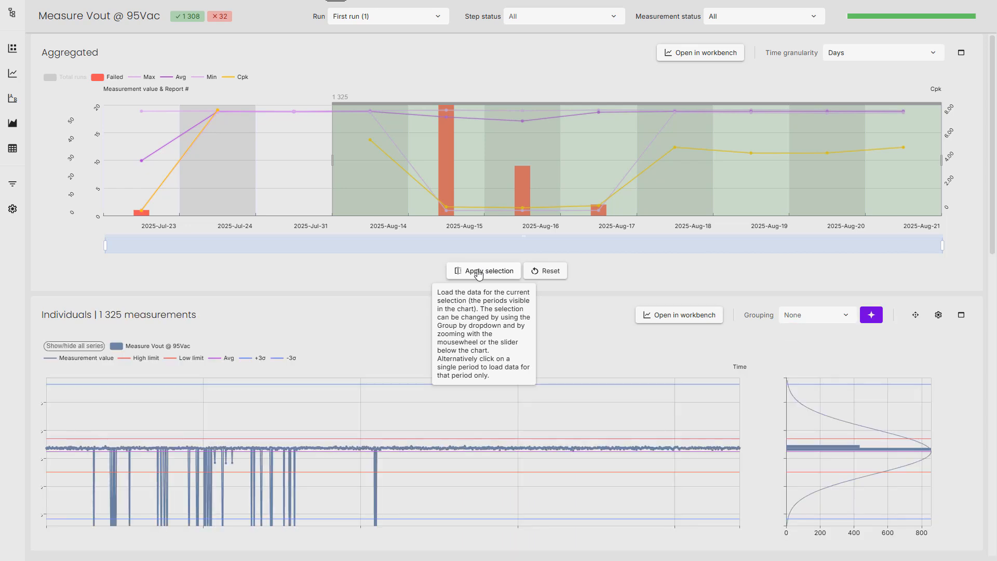
Inspect the individual measurements and group them by the suggested Fixture id.
mouse_move(355, 473)
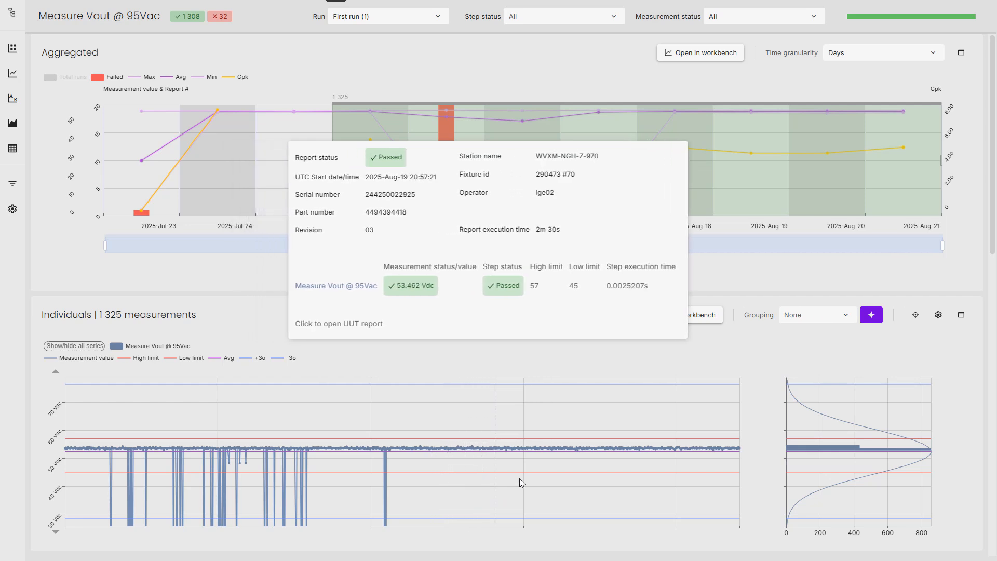
mouse_move(848, 450)
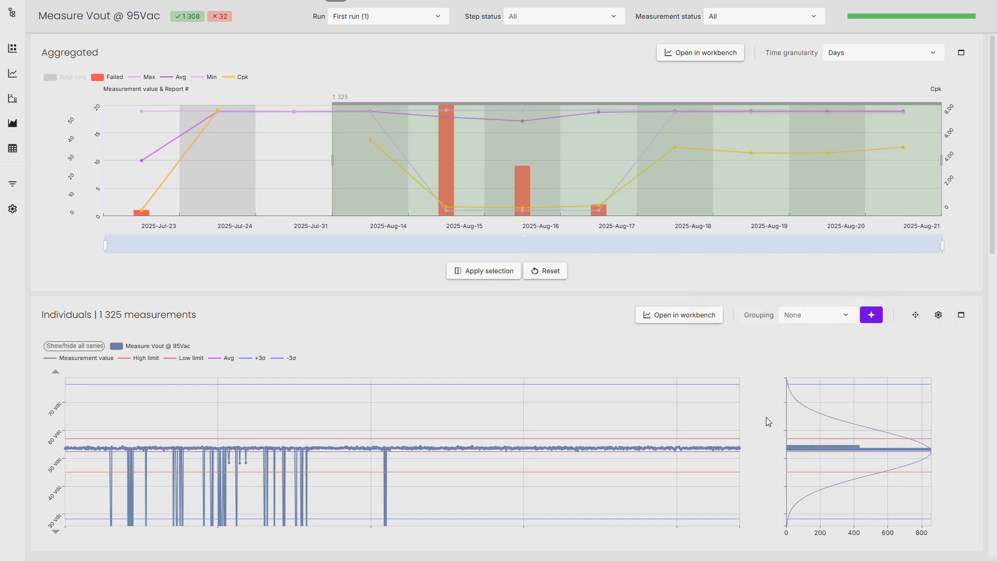
left_click(879, 317)
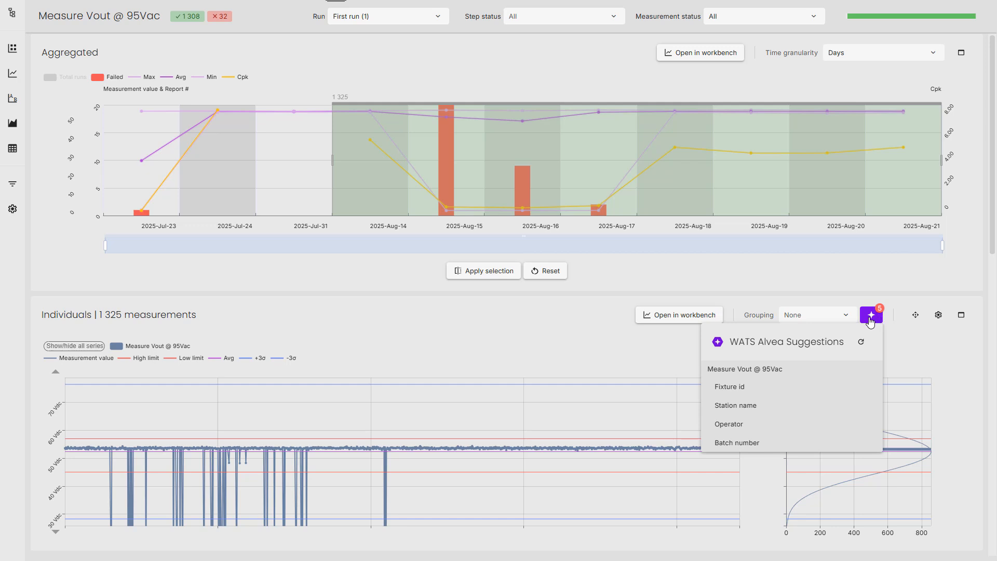
left_click(786, 392)
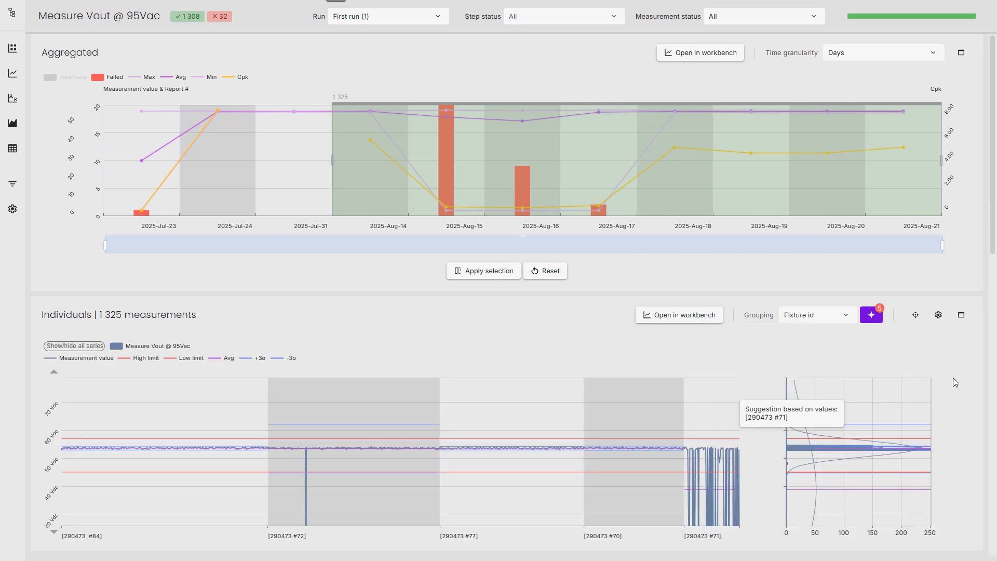
Examine the fixture-grouped moving range, statistics and box plot, enlarging the box plot's value range around the fixtures' boxes.
scroll(955, 382, "down", 3)
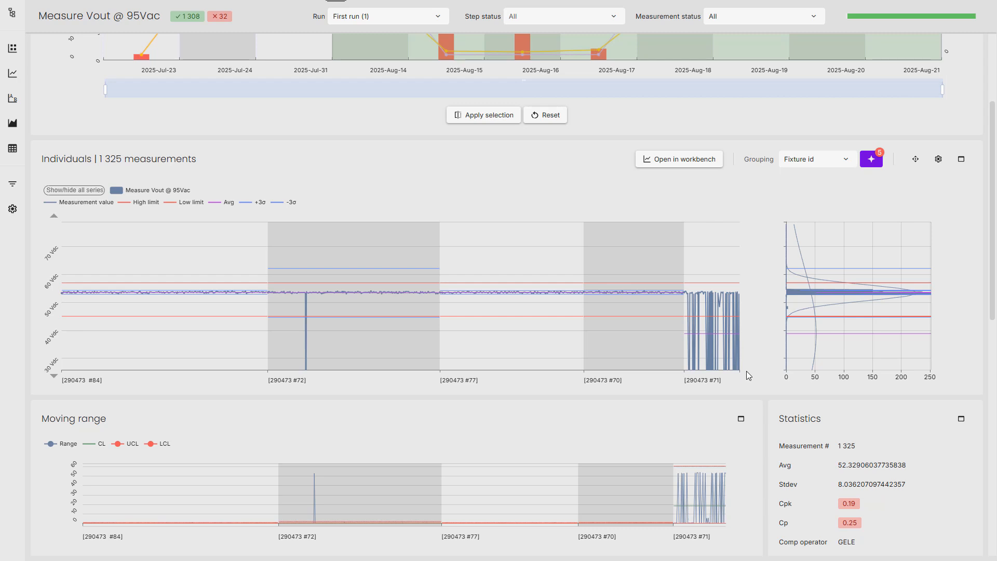
scroll(747, 374, "down", 3)
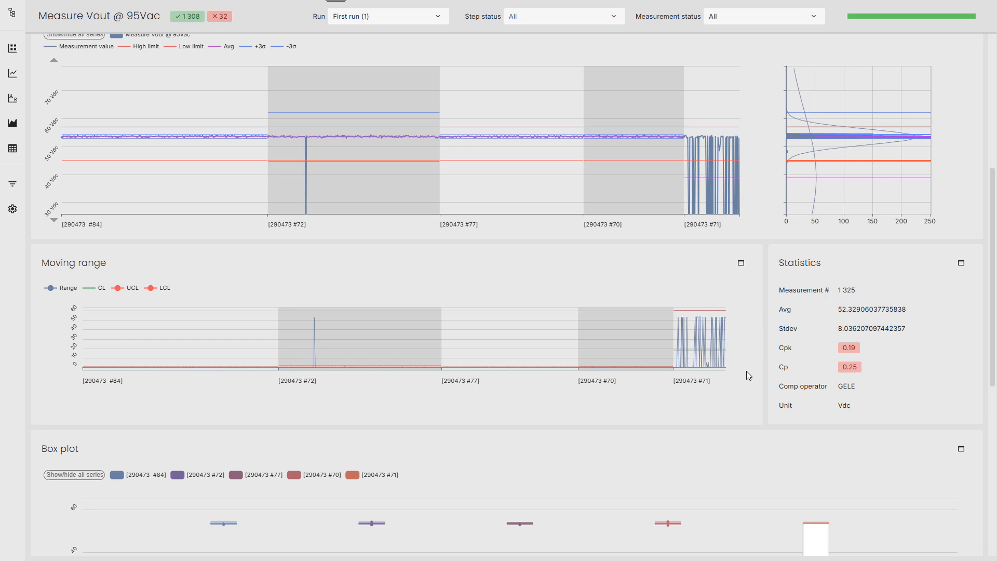
scroll(747, 371, "down", 3)
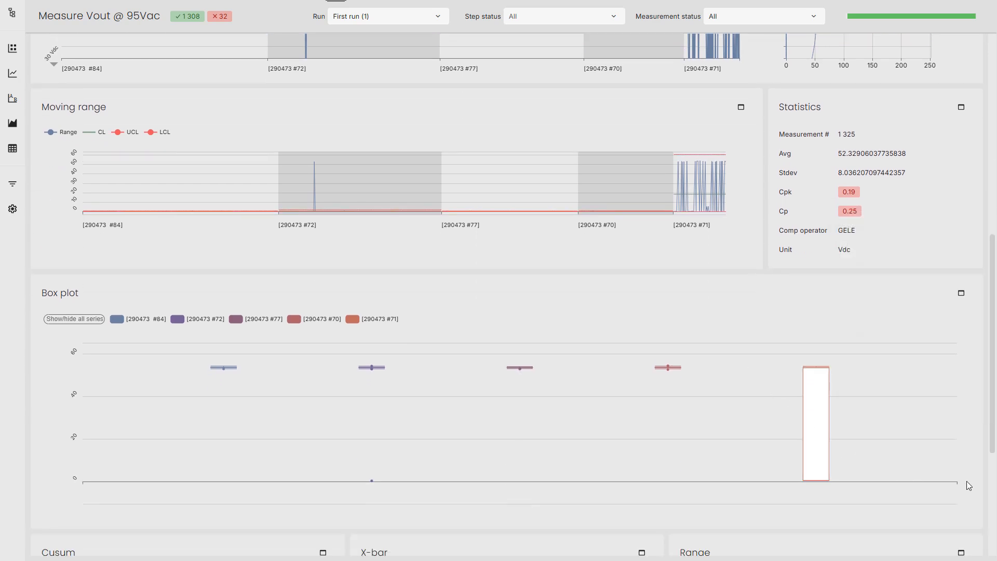
scroll(967, 481, "down", 3)
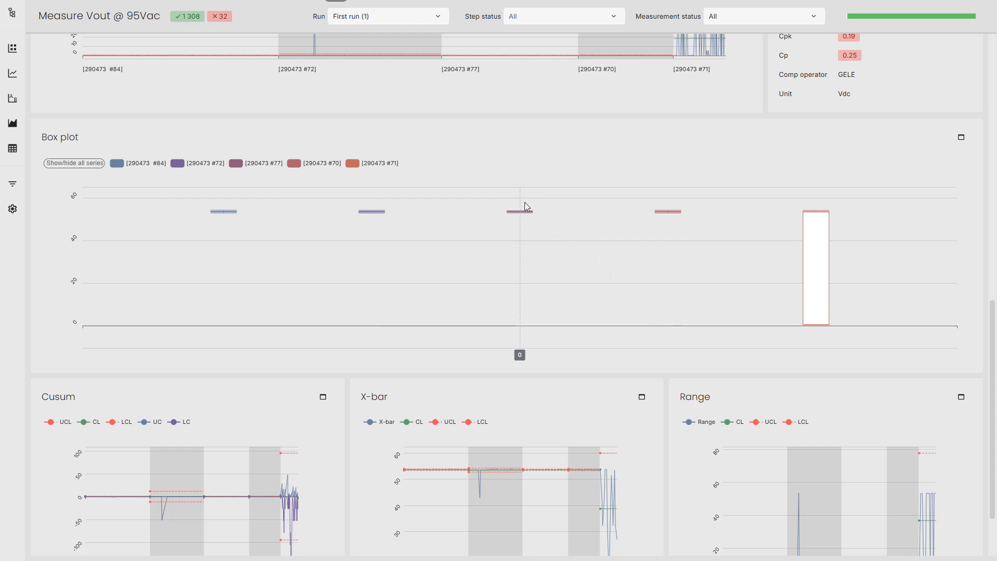
left_click_drag(525, 205, 519, 230)
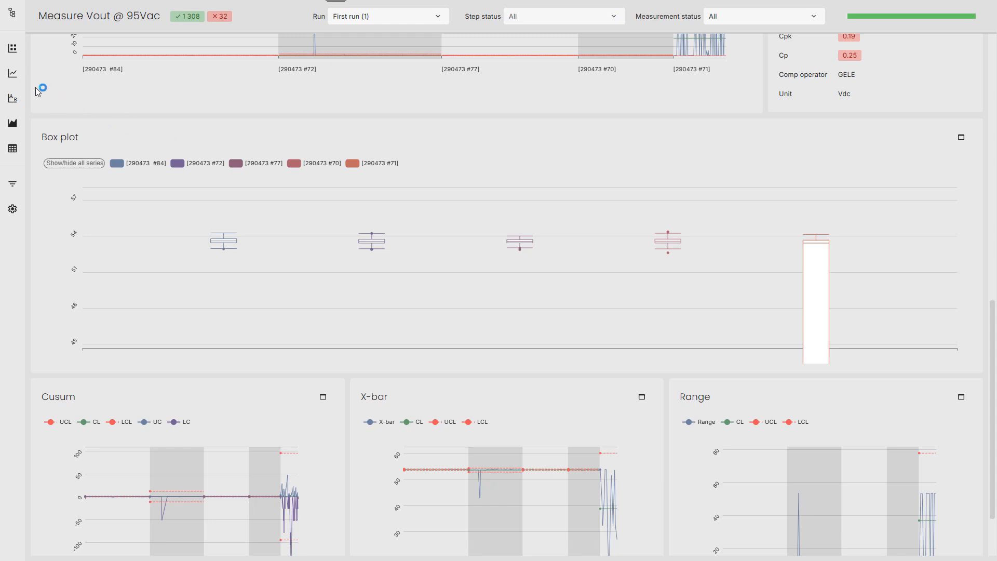
View the measurements in the workbench, and zoom the scatter plot of Measure fixture temp against Measure T101 voltage in on the point cluster.
left_click(11, 74)
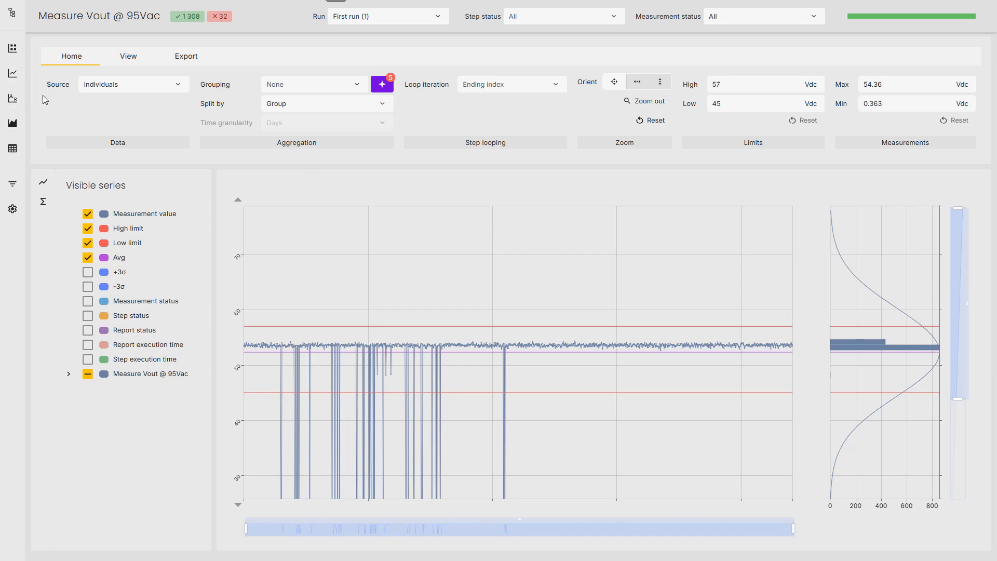
left_click(14, 101)
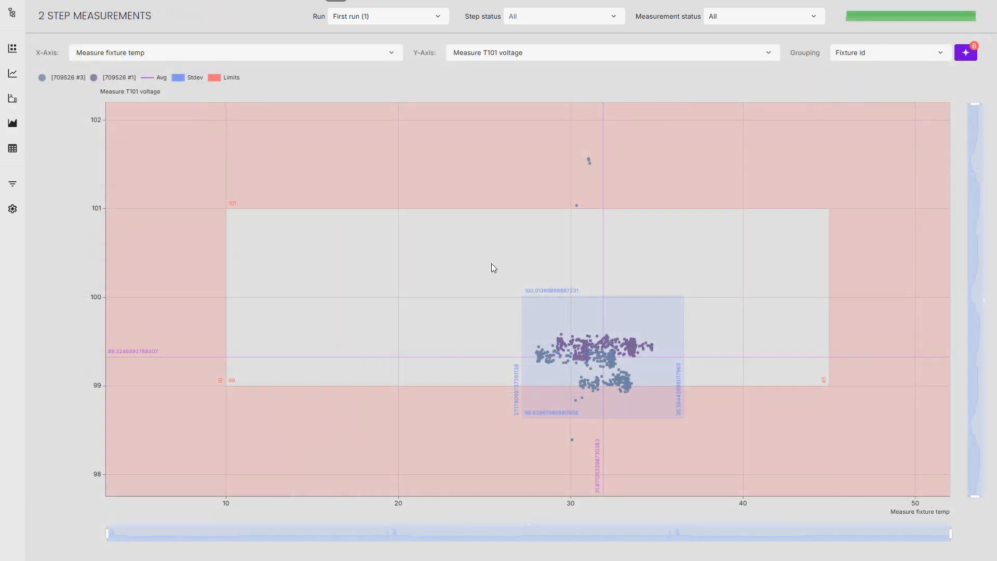
left_click_drag(499, 279, 714, 430)
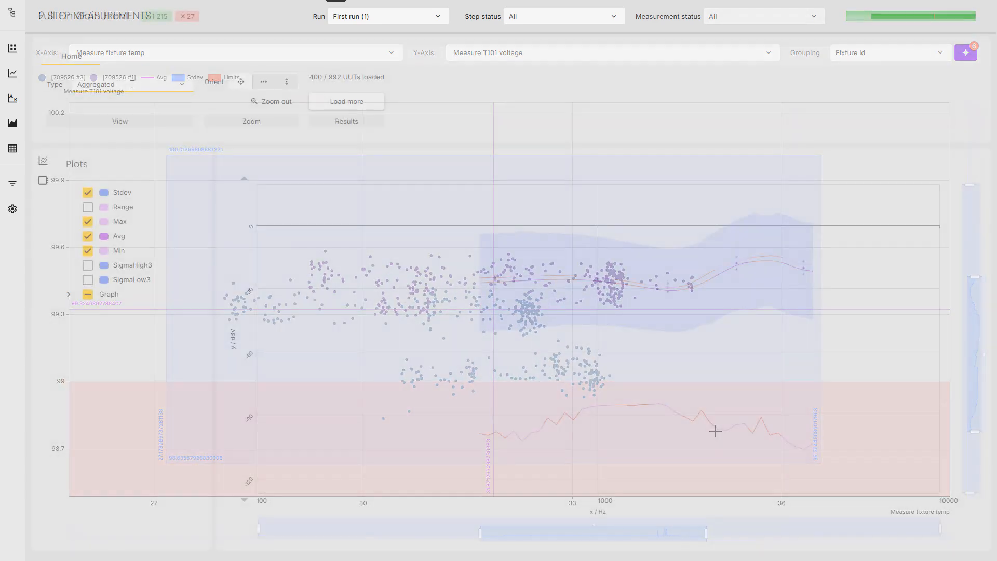
Switch the Full On Gain Front chart's view type to Individuals.
left_click(132, 84)
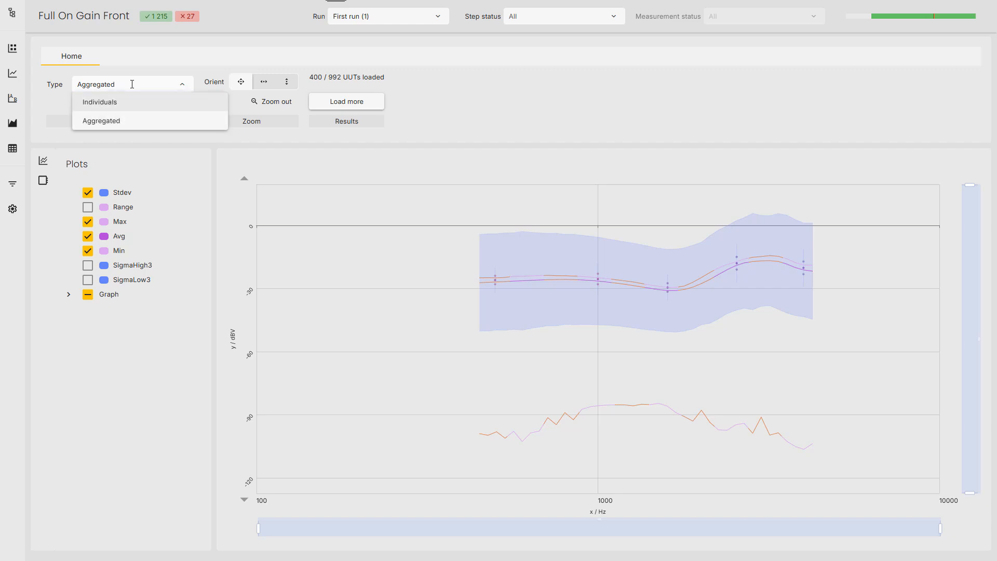
left_click(132, 106)
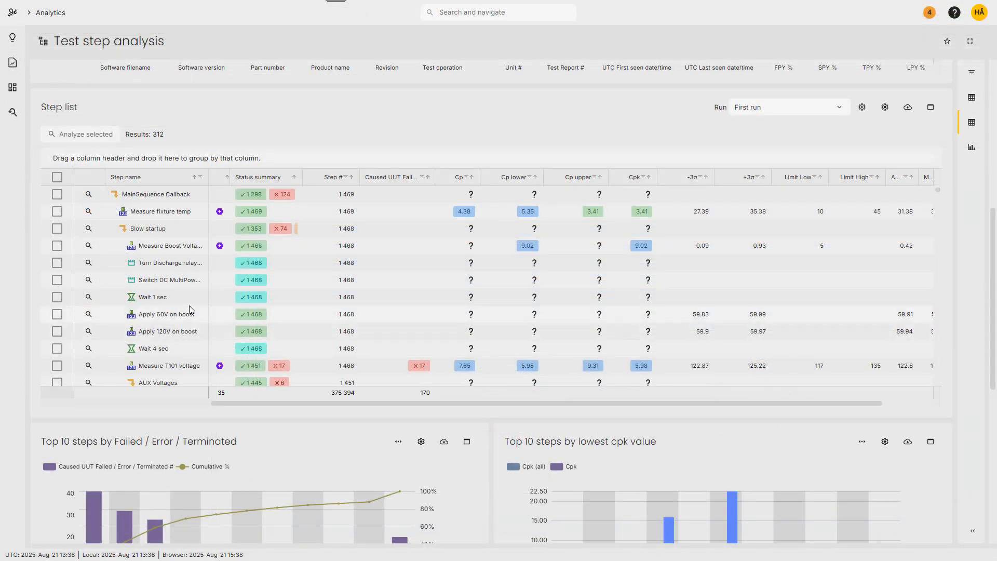
Examine the AUX Voltages measurements in the test step analysis Step list.
scroll(219, 299, "down", 3)
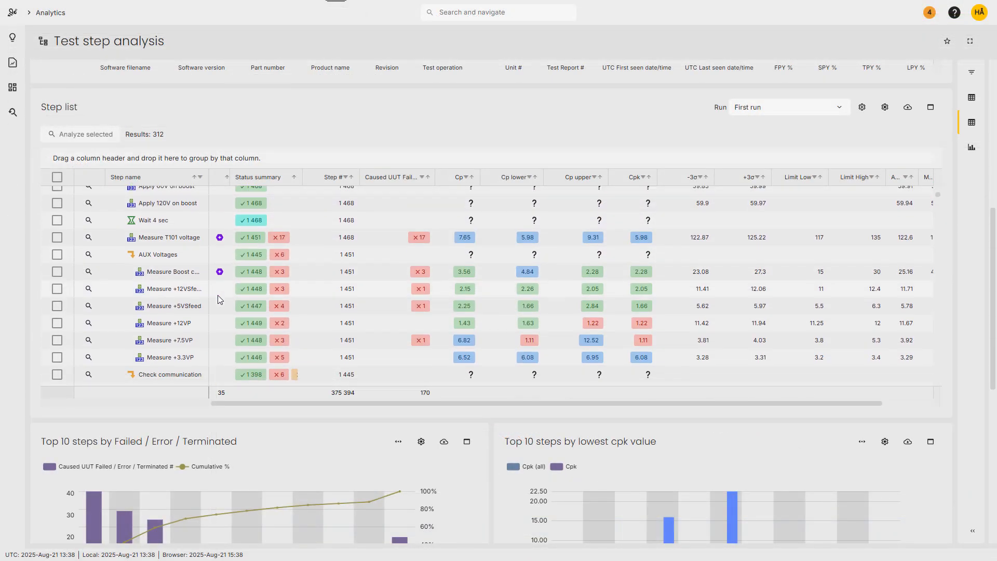